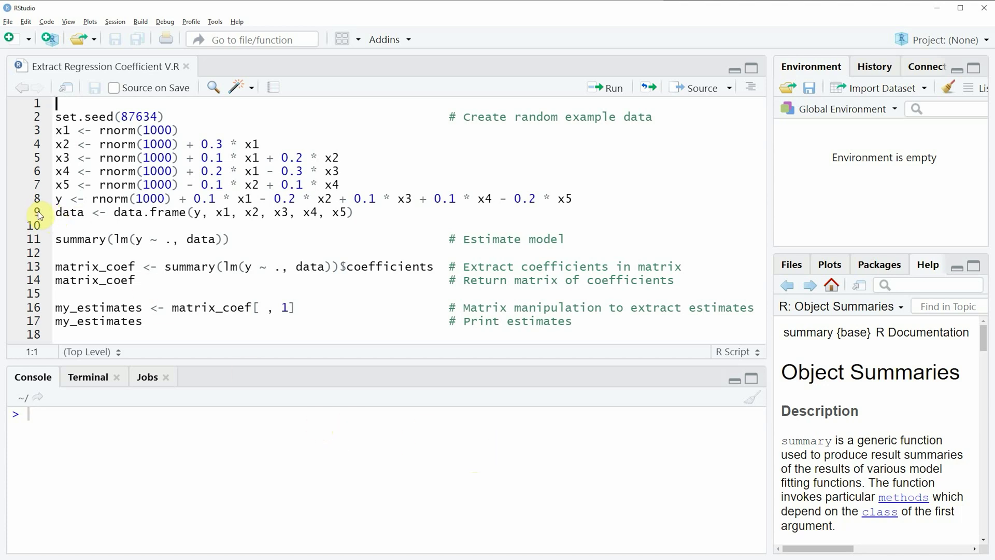
Run lines 2–9 to build the 1000-row data frame of y and x1–x5, then view it.
left_click_drag(354, 212, 54, 117)
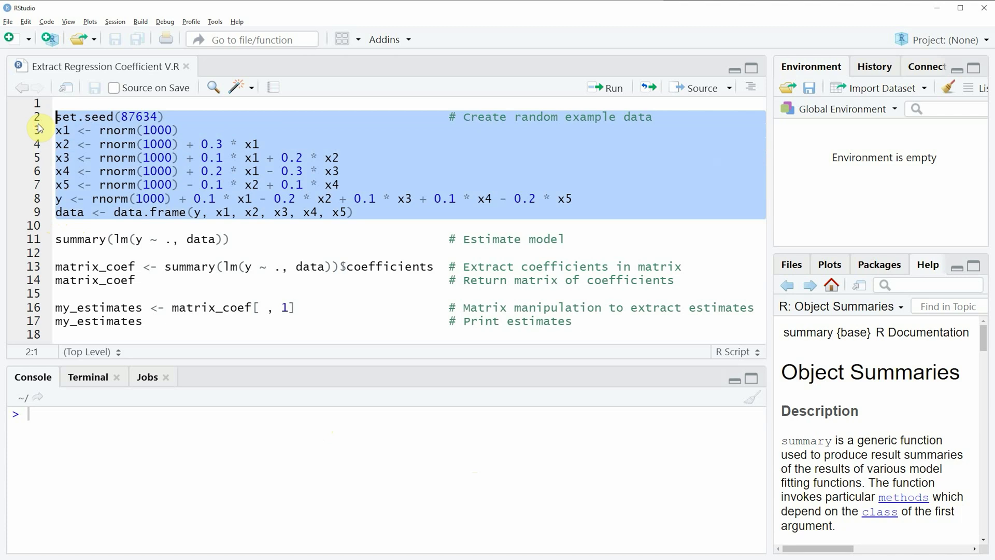
key("ctrl+Return")
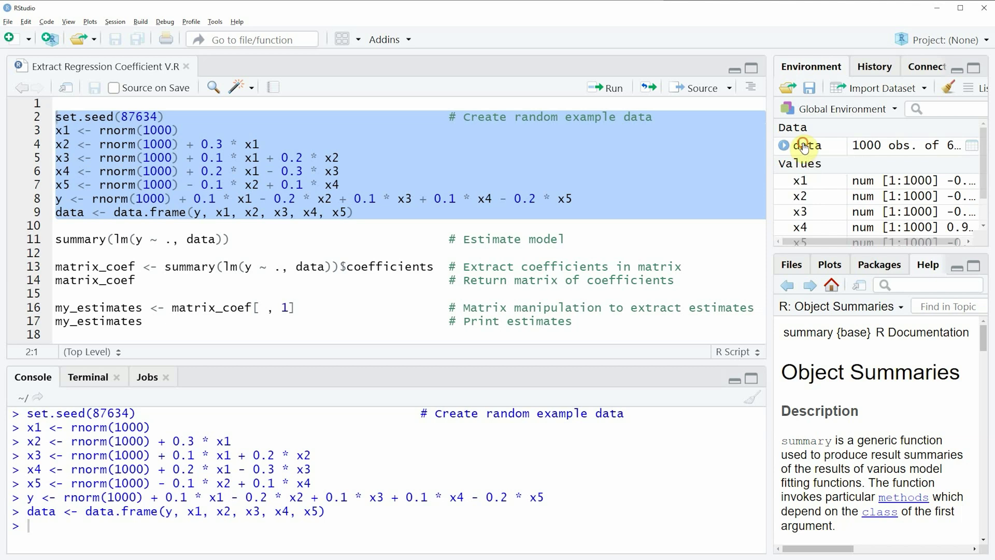
left_click(807, 146)
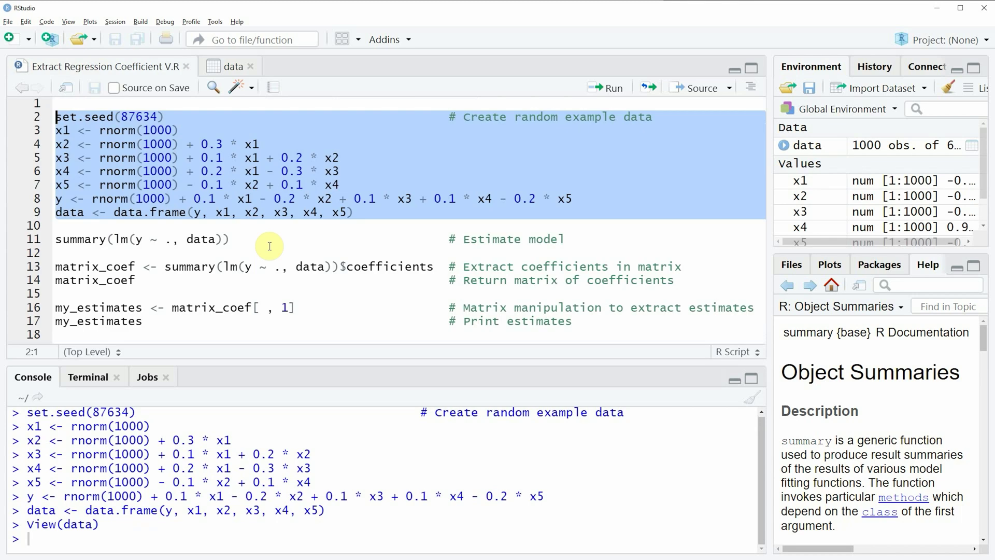
left_click(95, 240)
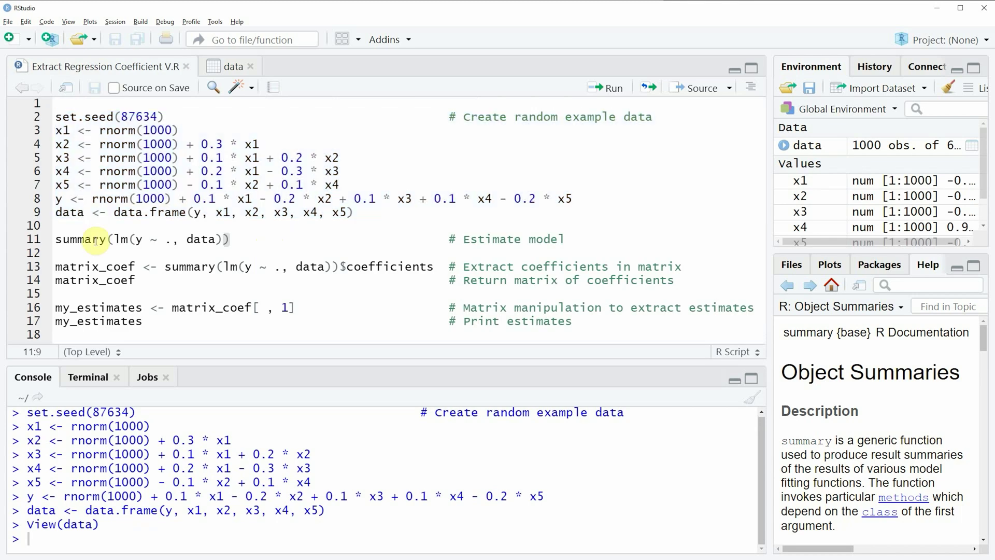
double_click(95, 239)
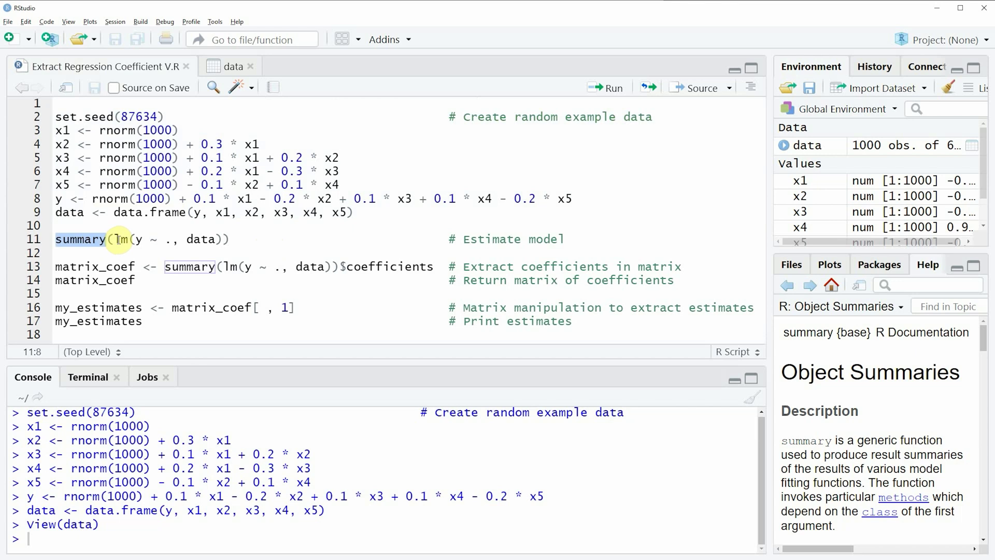
double_click(116, 239)
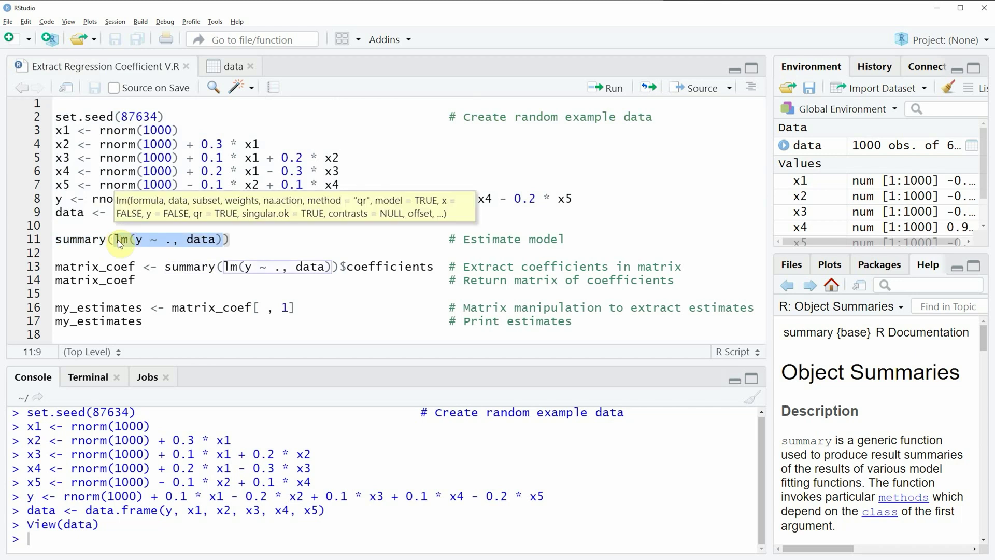
left_click(72, 240)
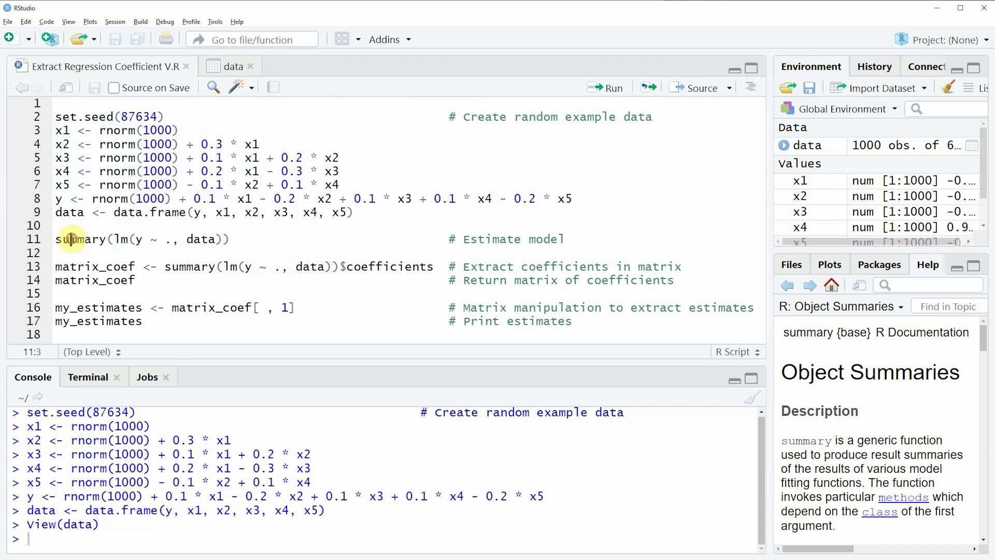
left_click(137, 239)
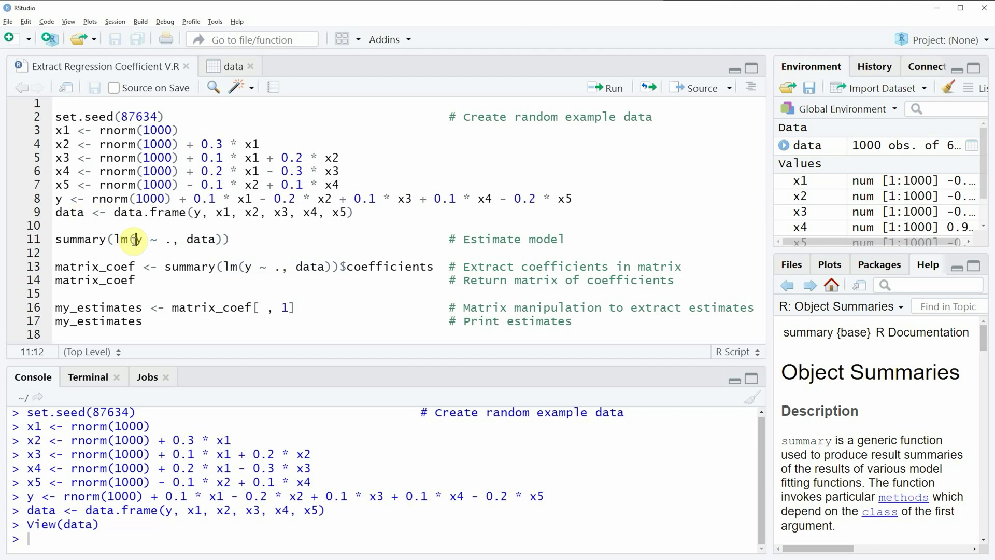
double_click(138, 239)
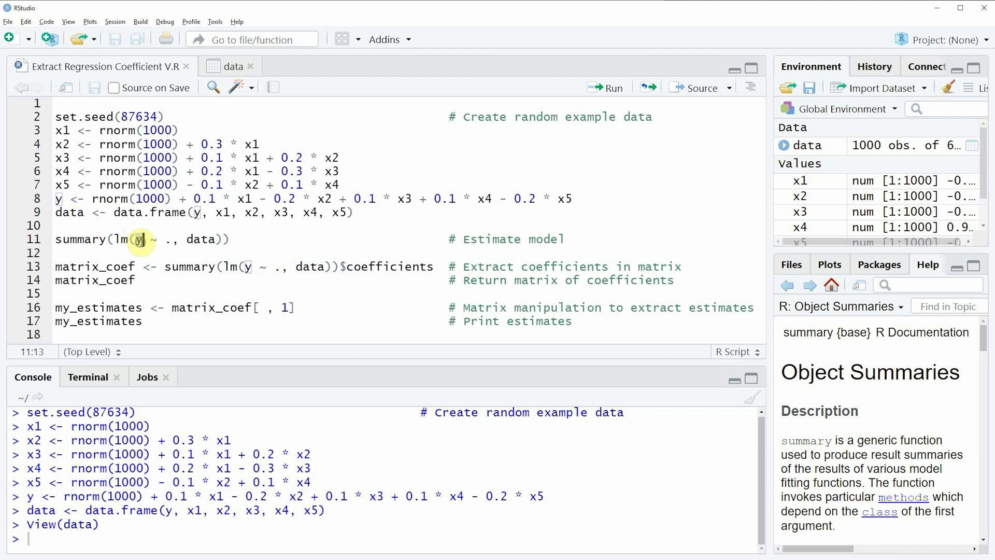
left_click_drag(150, 240, 172, 240)
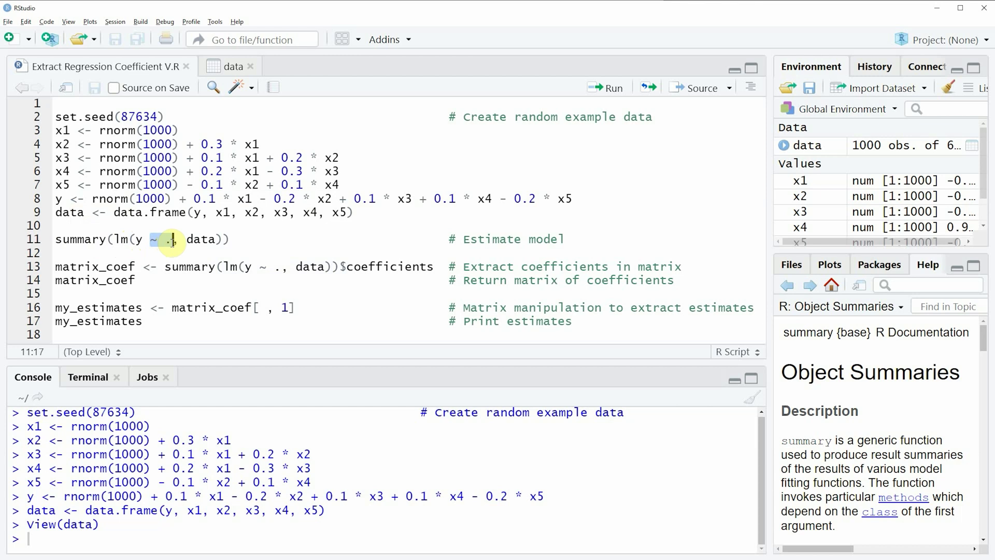
Run the line 11 model summary and maximize the console to show the regression output.
left_click(33, 240)
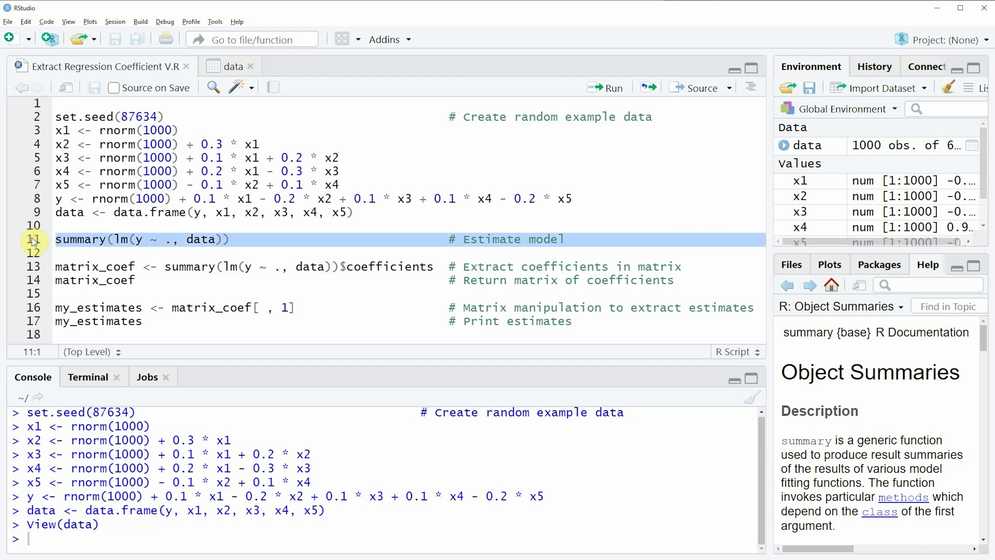
key("ctrl+Return")
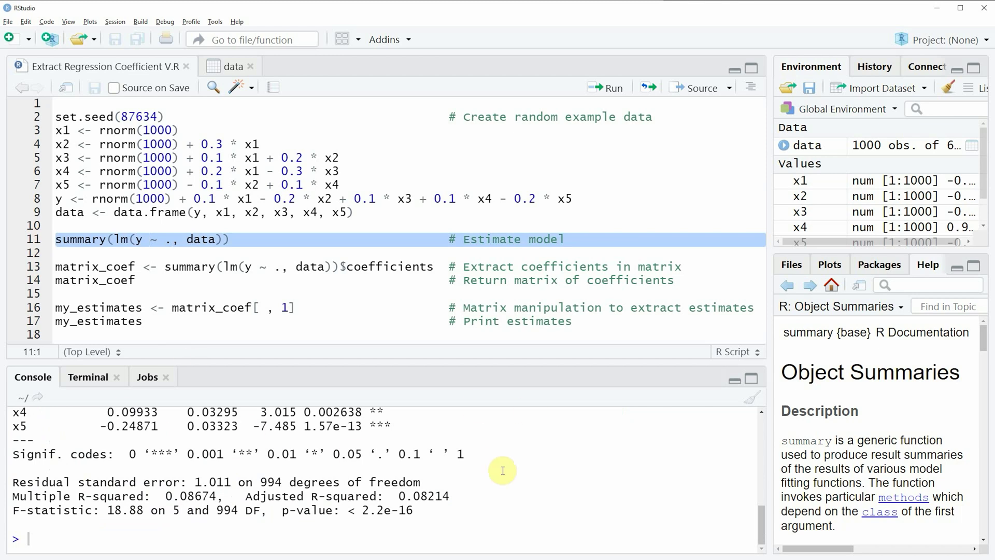
left_click(753, 383)
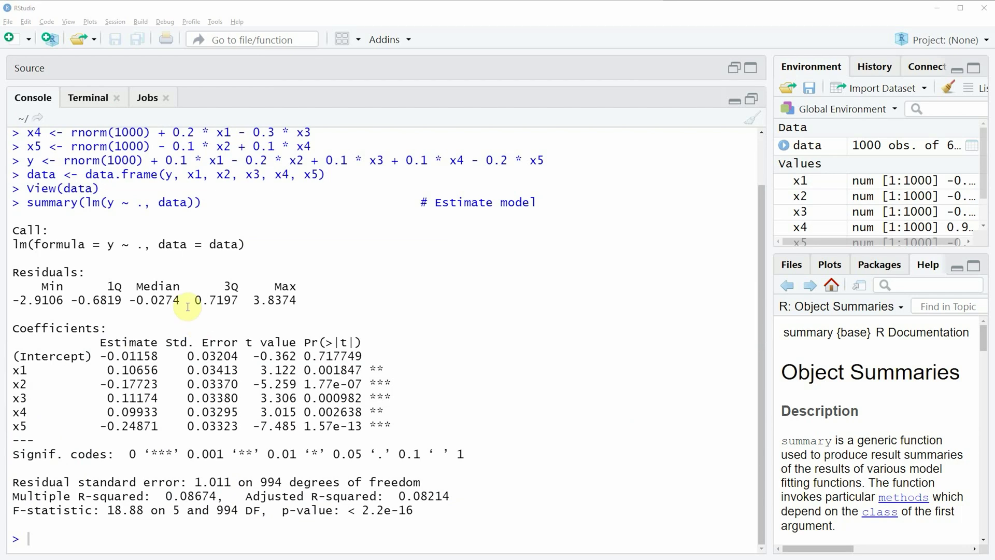
Highlight the Coefficients table headers and the estimates from the intercept (-0.01158) through x5.
left_click_drag(434, 427, 21, 331)
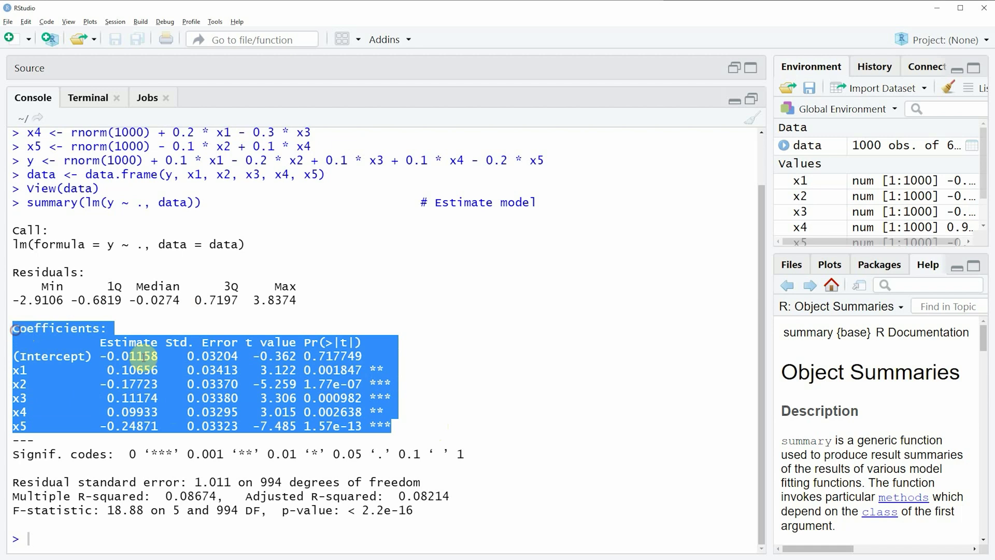
left_click(163, 359)
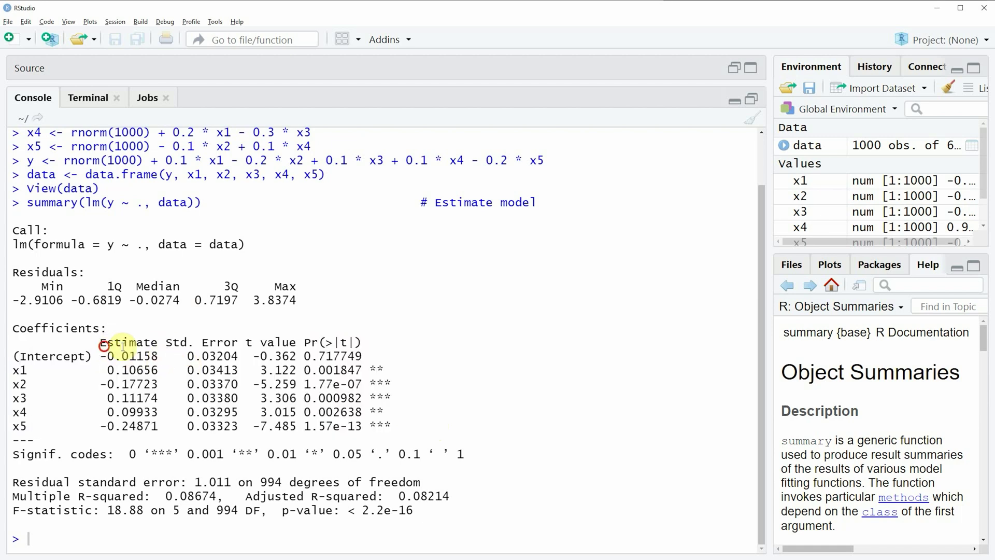
double_click(124, 343)
left_click(177, 342)
left_click_drag(176, 343, 347, 343)
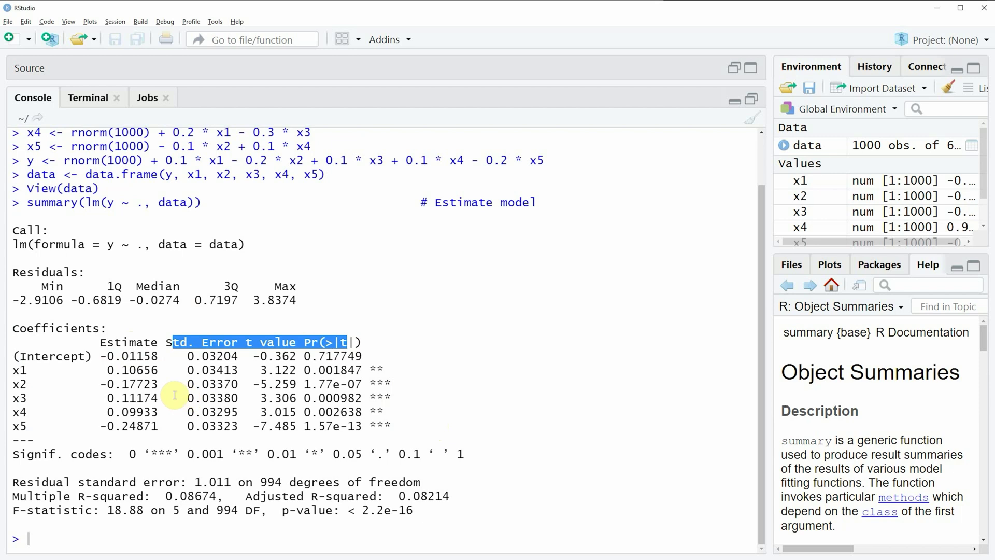
double_click(128, 355)
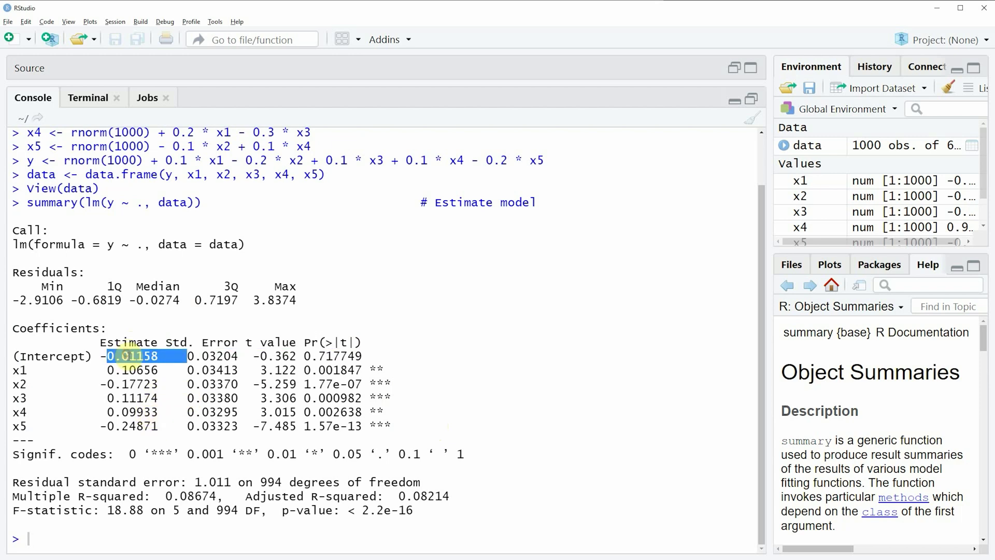
double_click(138, 384)
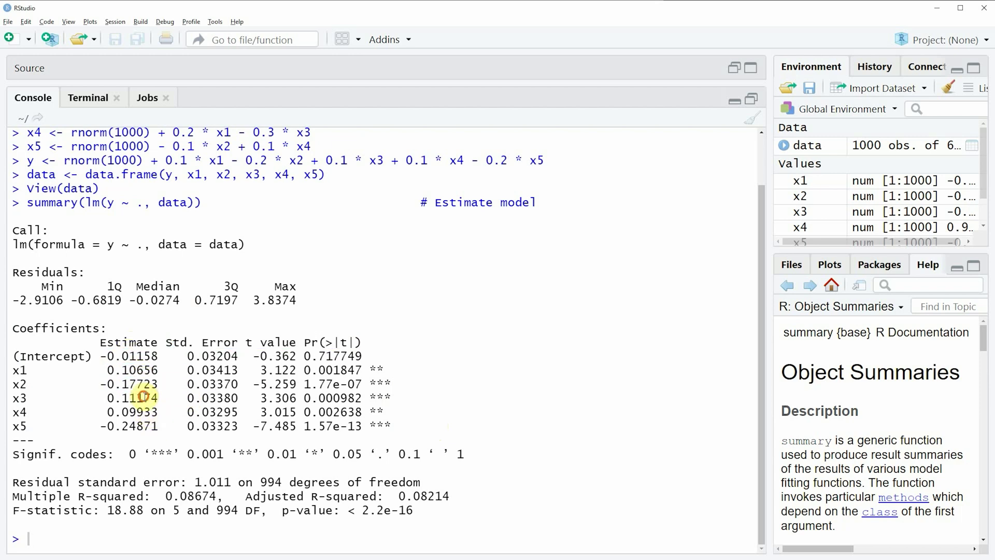
double_click(138, 398)
double_click(147, 426)
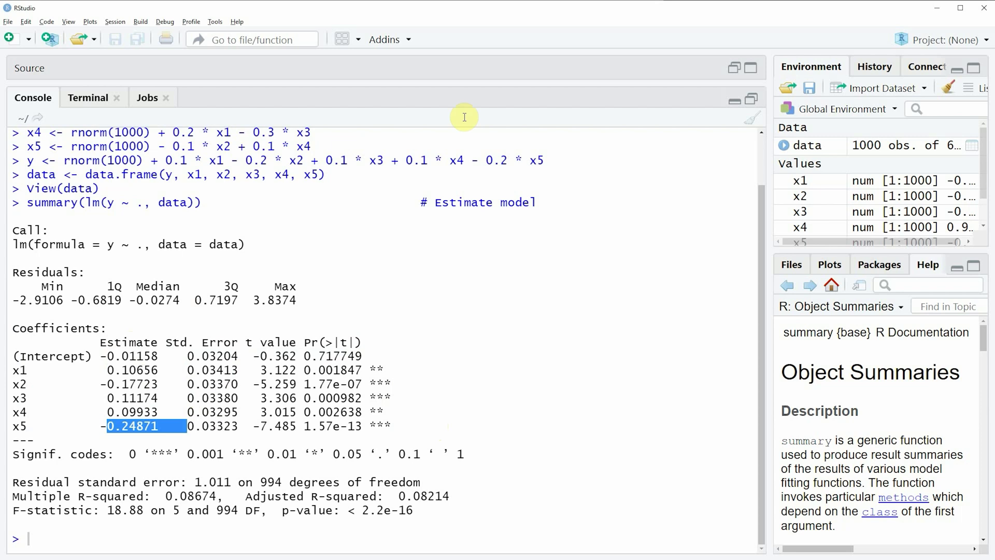
left_click(737, 69)
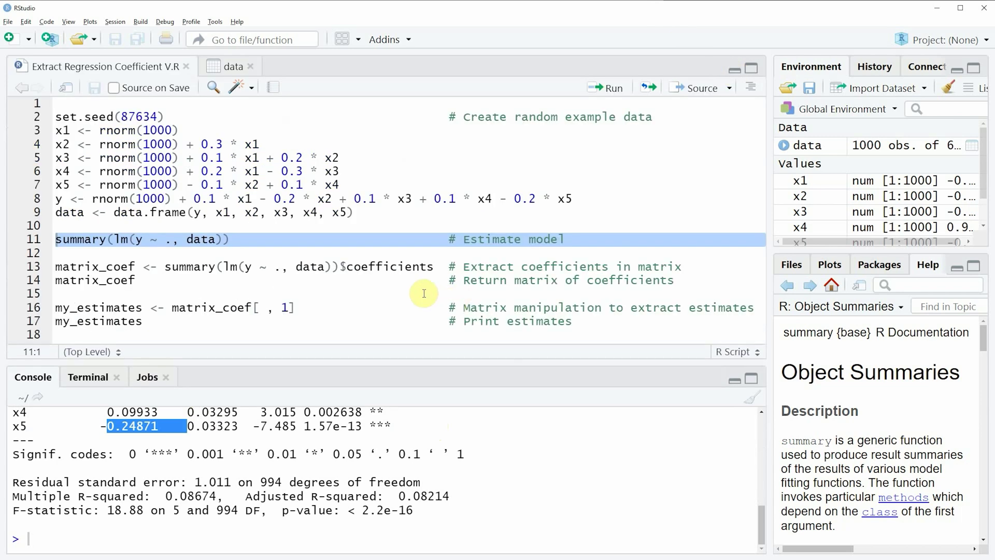
left_click(39, 269)
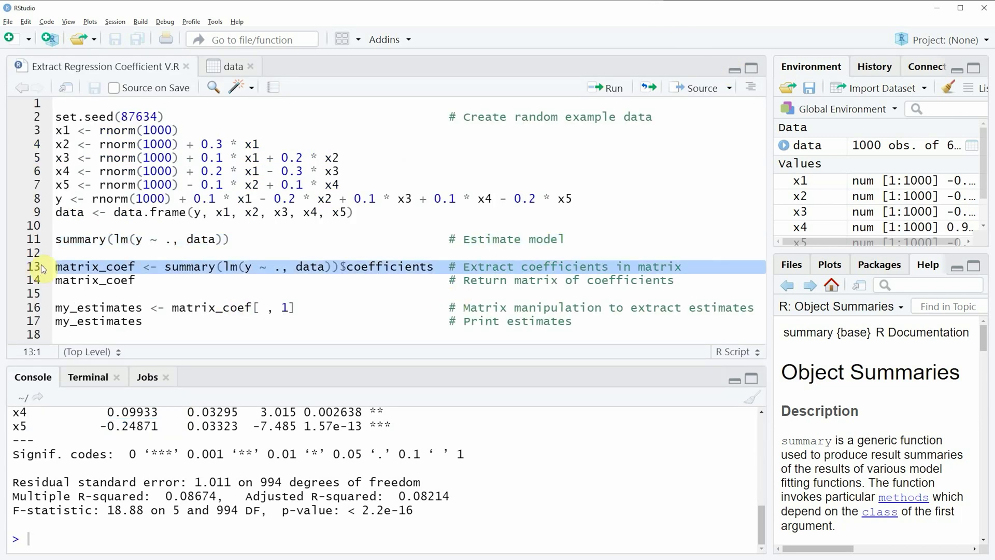
left_click(165, 267)
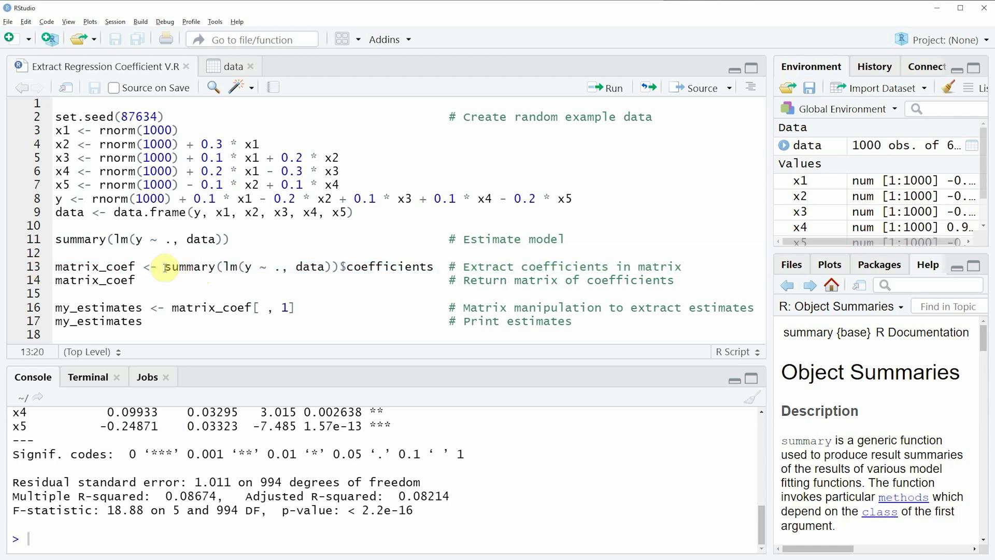
left_click_drag(165, 266, 342, 267)
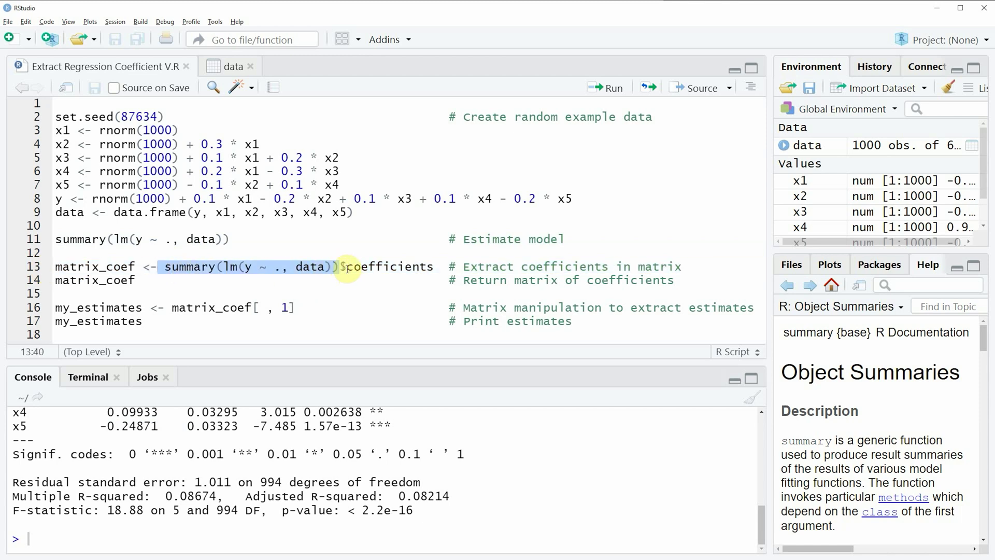
left_click(341, 267)
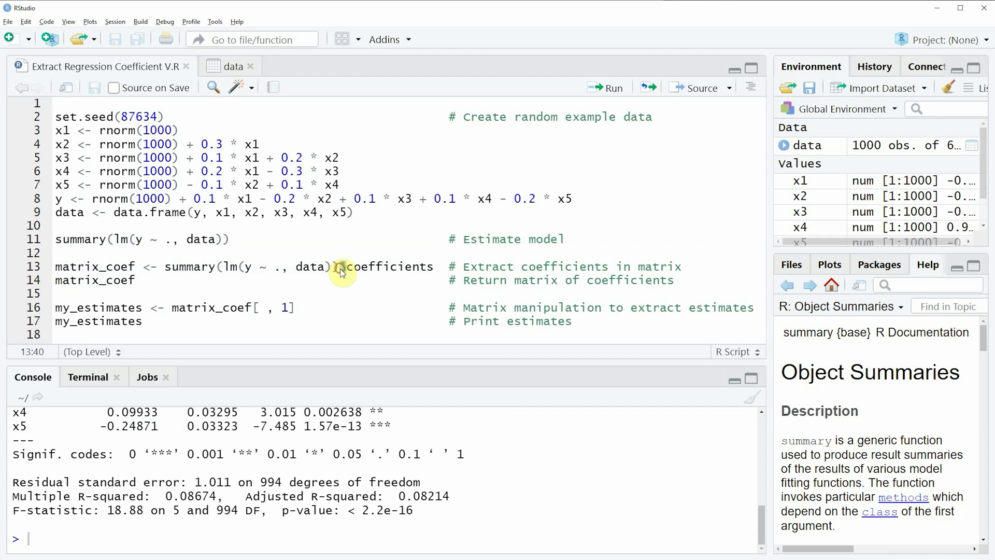
left_click_drag(339, 267, 347, 267)
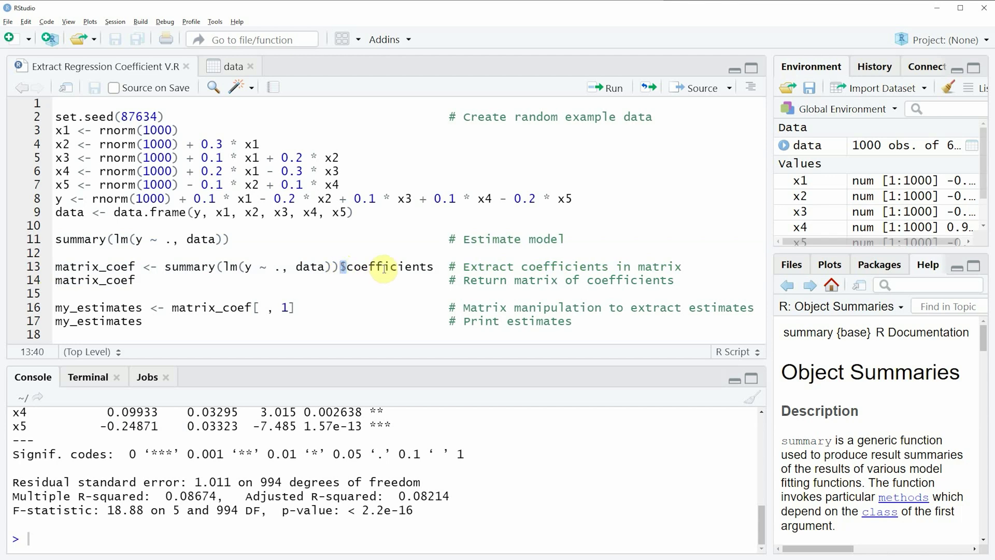
double_click(384, 268)
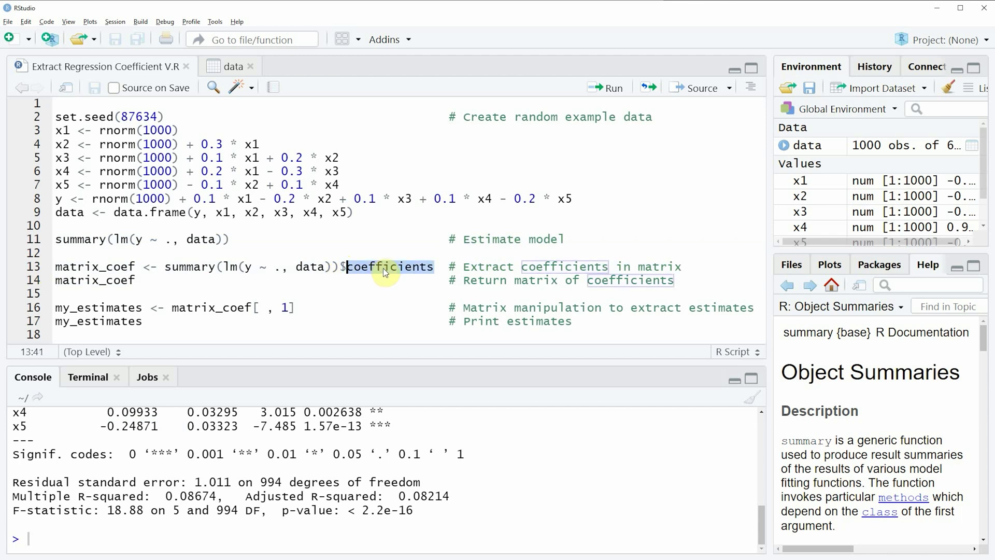
double_click(150, 266)
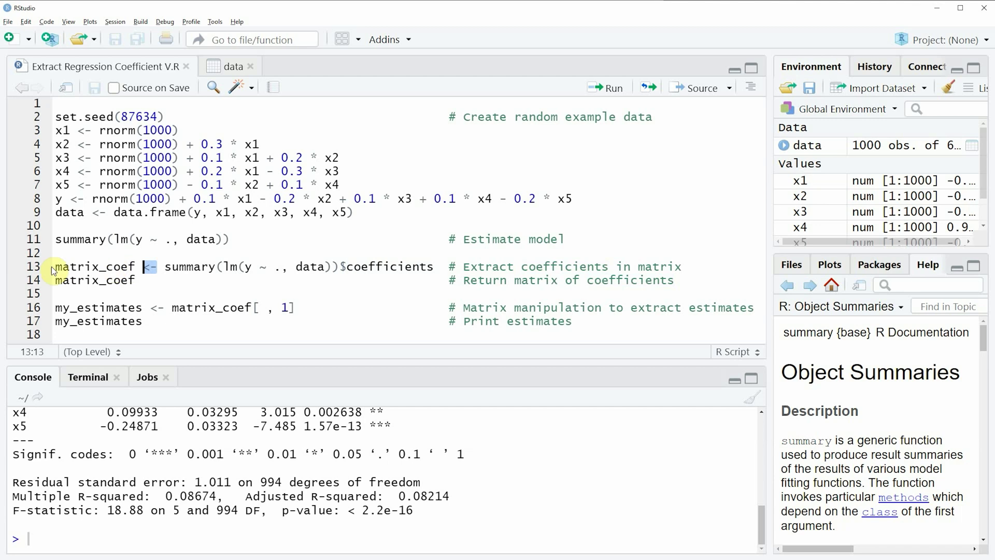
Run lines 13 and 14 to store matrix_coef and print it.
left_click(38, 265)
key("ctrl+Return")
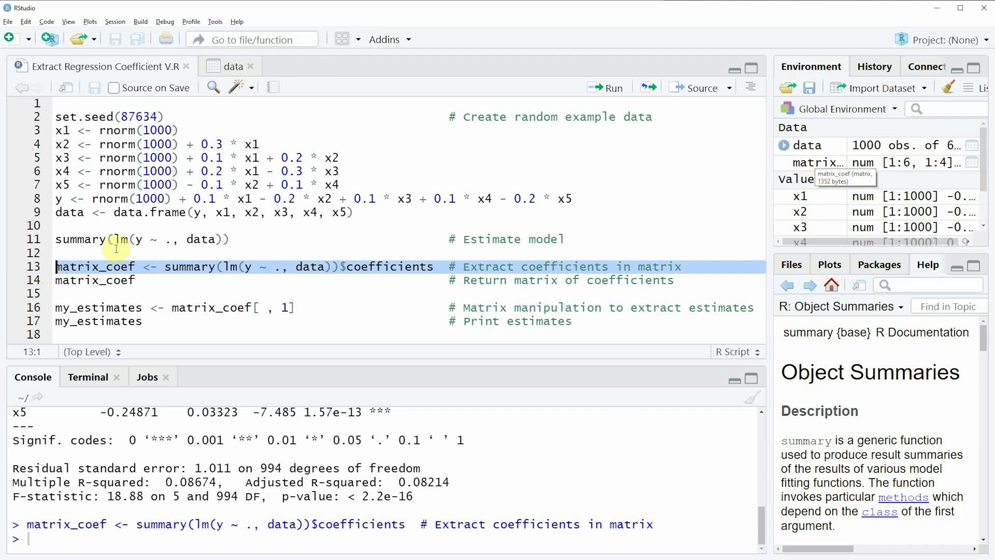
left_click(56, 281)
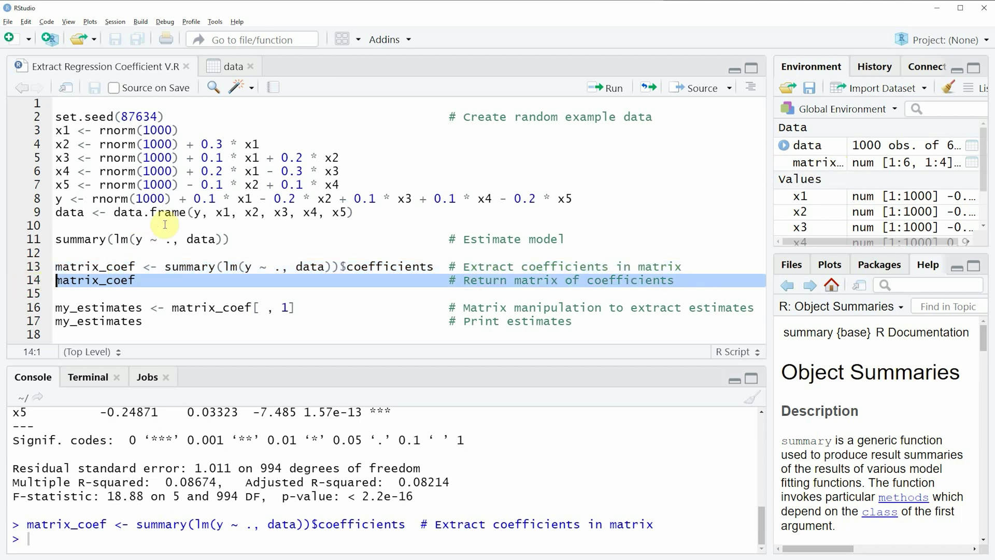
key("ctrl+Return")
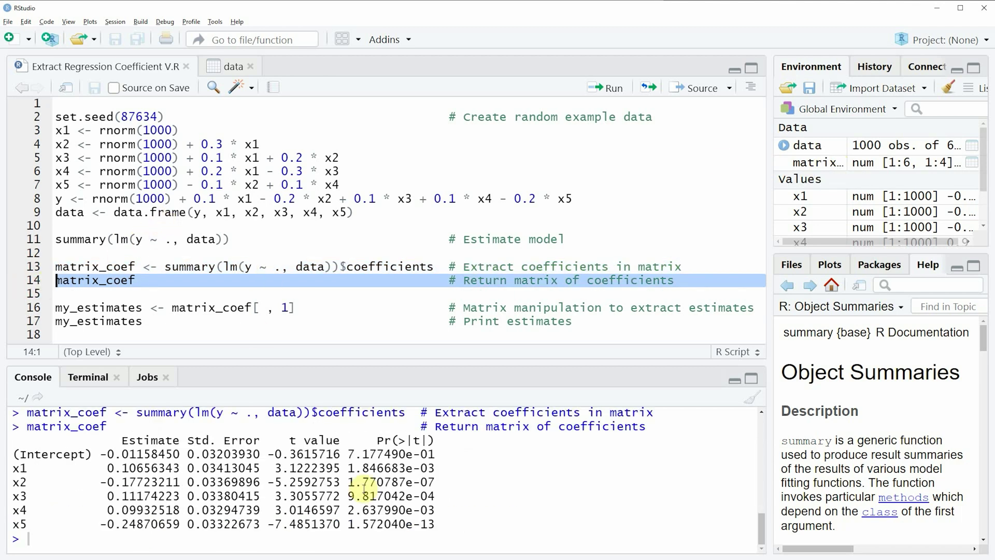
Select the printed matrix and its Estimate, Std. Error and other column headers.
left_click_drag(438, 525, 14, 441)
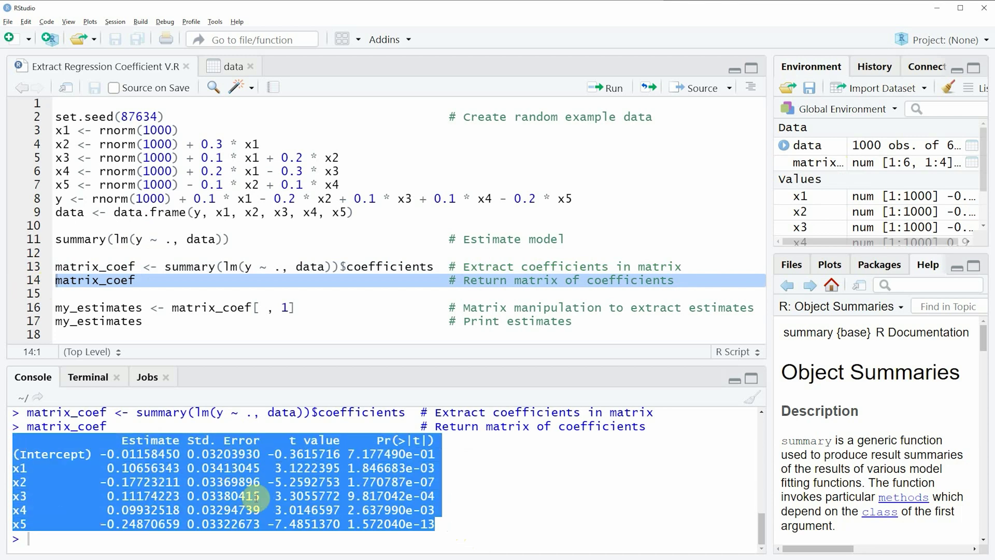
double_click(150, 440)
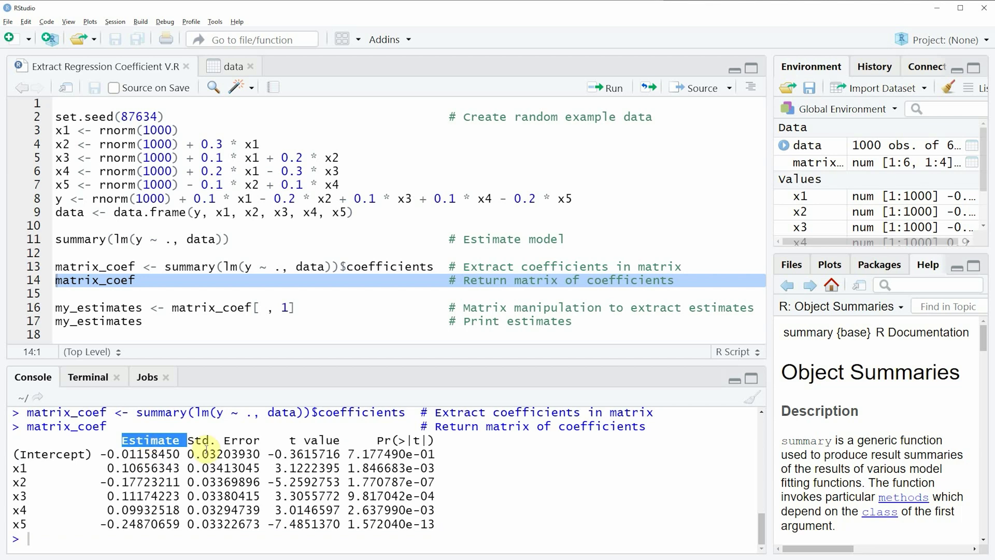
double_click(197, 440)
left_click_drag(189, 440, 434, 440)
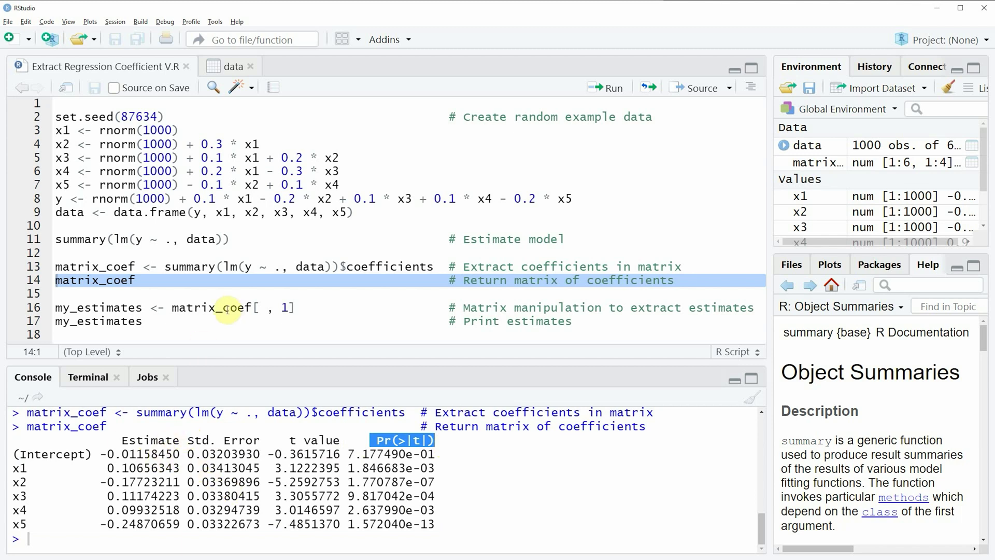
Run line 16, my_estimates <- matrix_coef[ , 1], after highlighting the Estimate header.
left_click(36, 309)
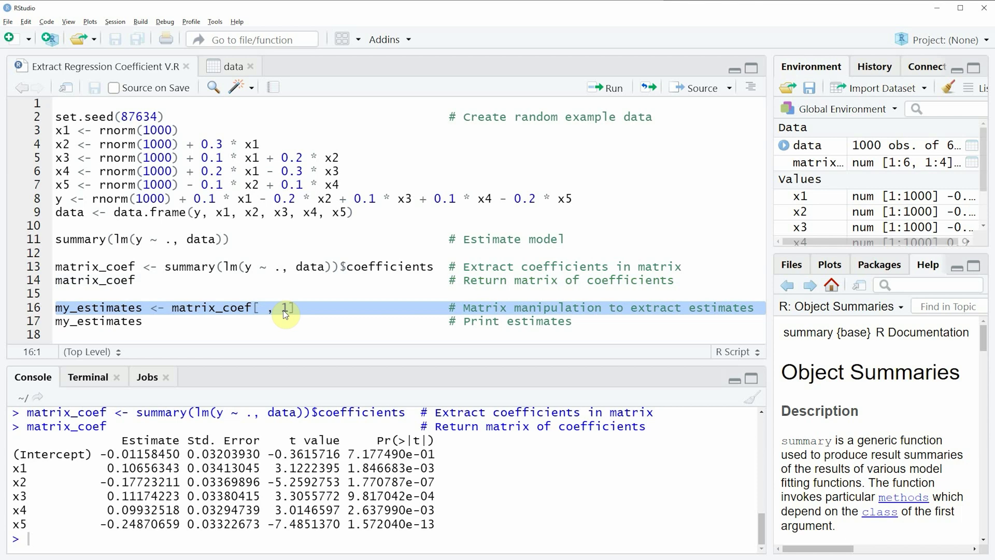
left_click_drag(122, 440, 180, 441)
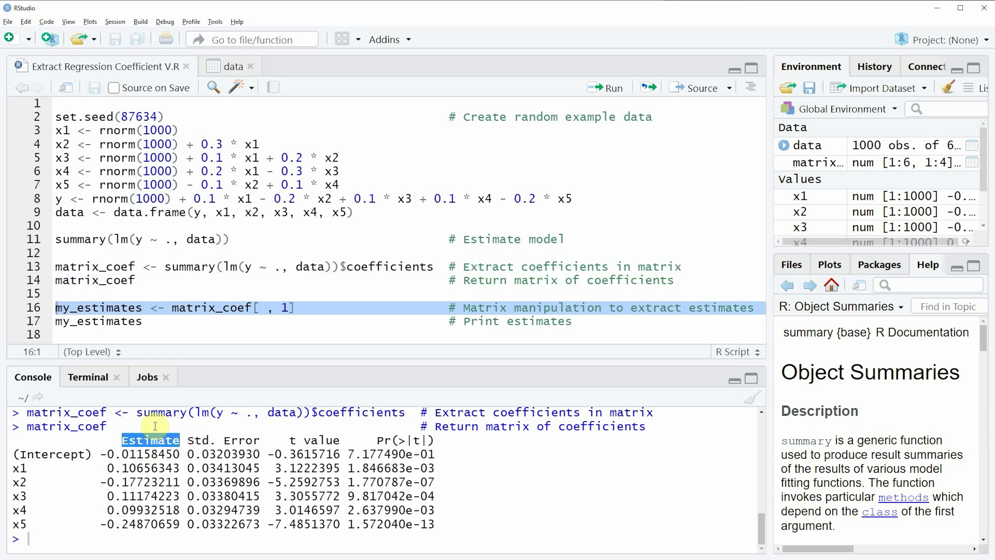
left_click(40, 306)
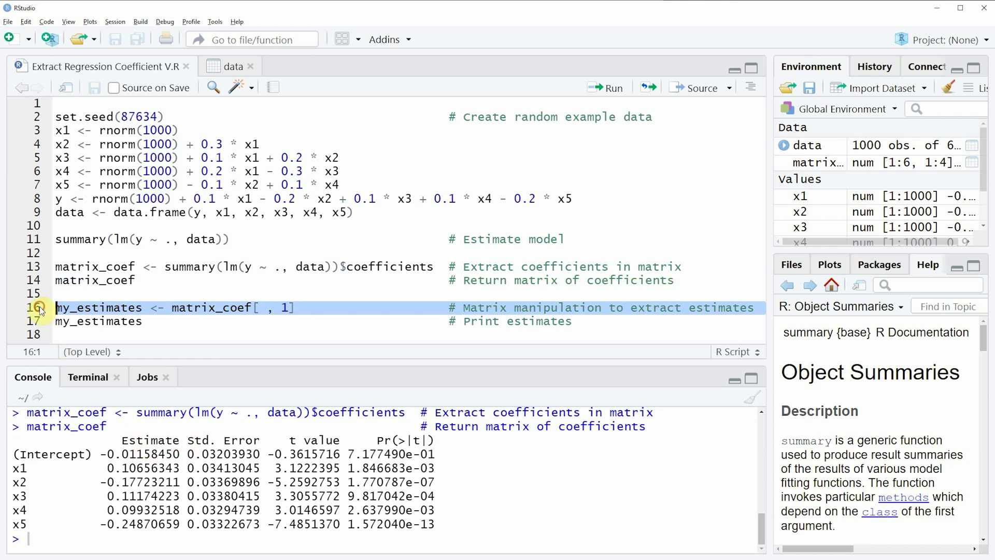
key("ctrl+Return")
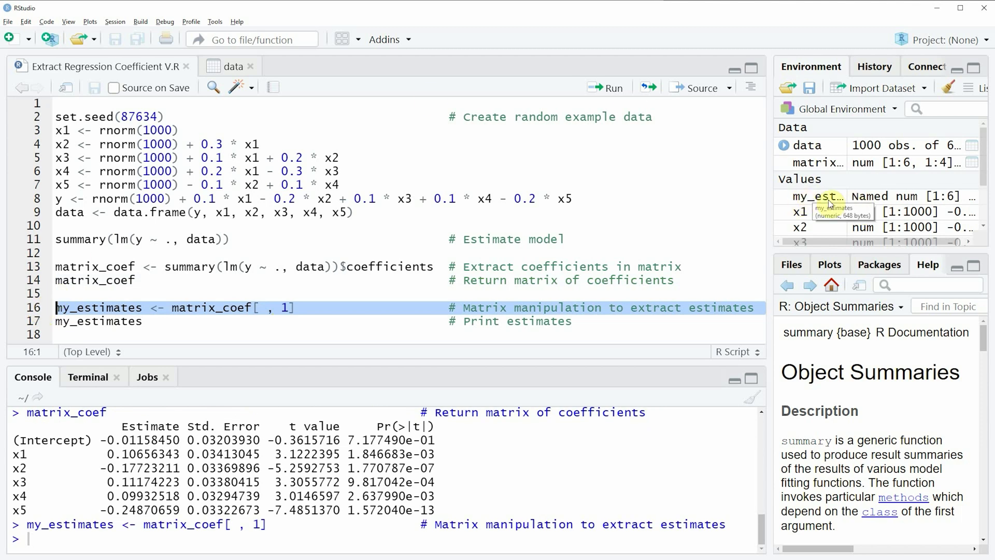
Run line 17 to print my_estimates and select the six printed estimates.
triple_click(61, 322)
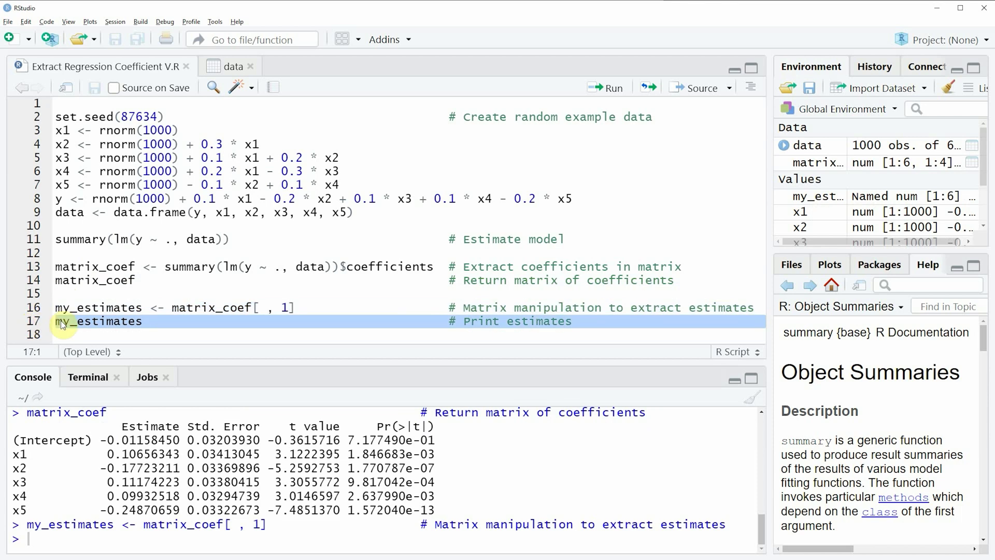
key("ctrl+Return")
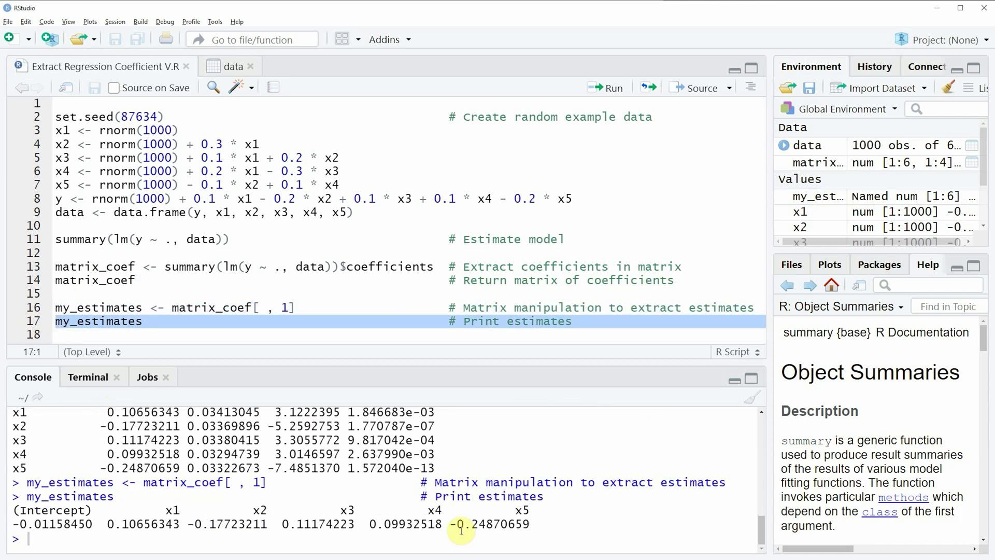
left_click_drag(540, 524, 30, 510)
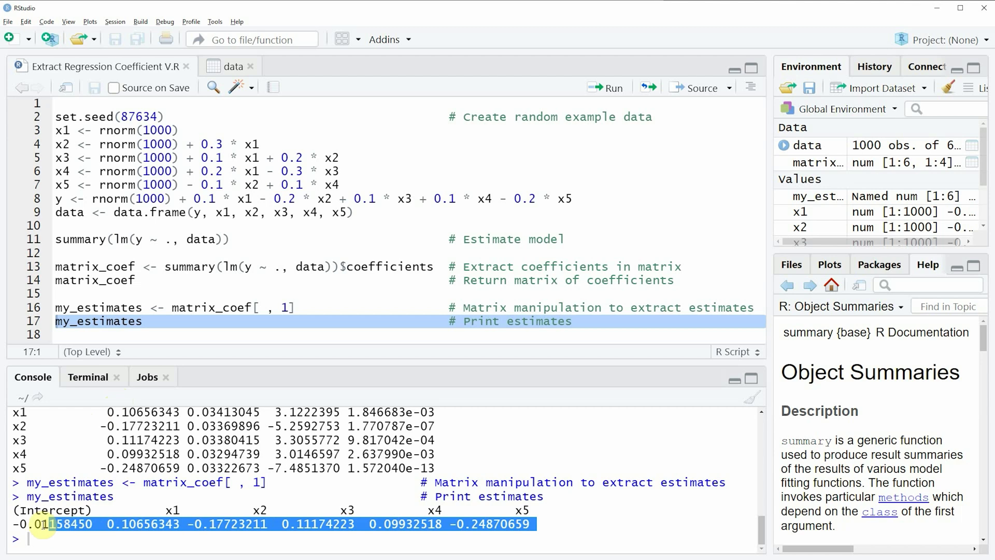